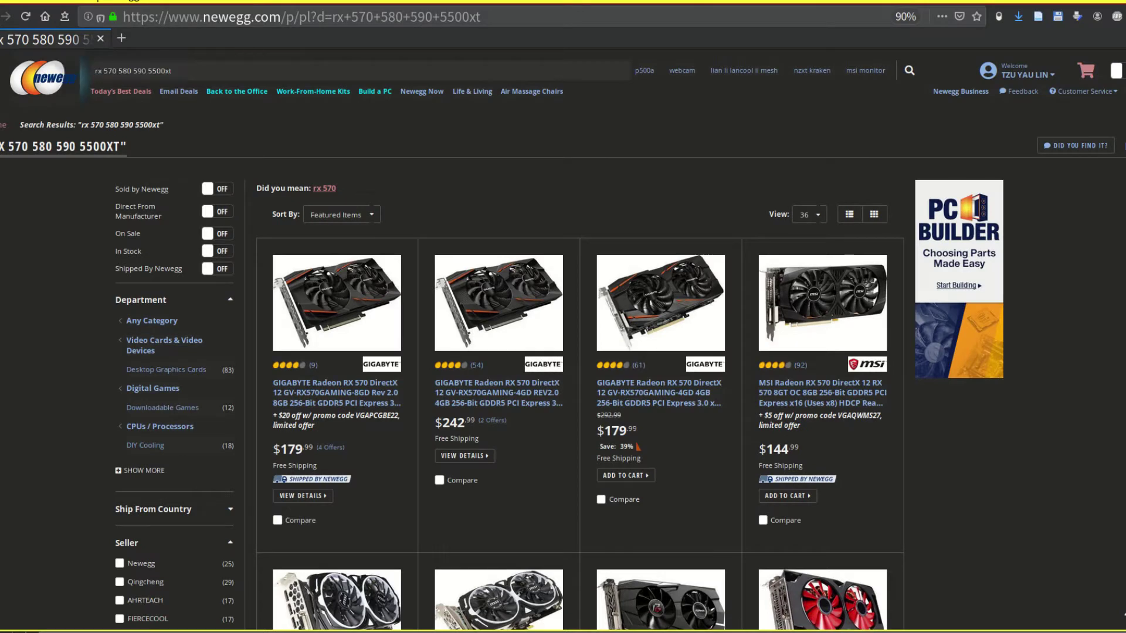
pyautogui.scroll(-3, 562, 341)
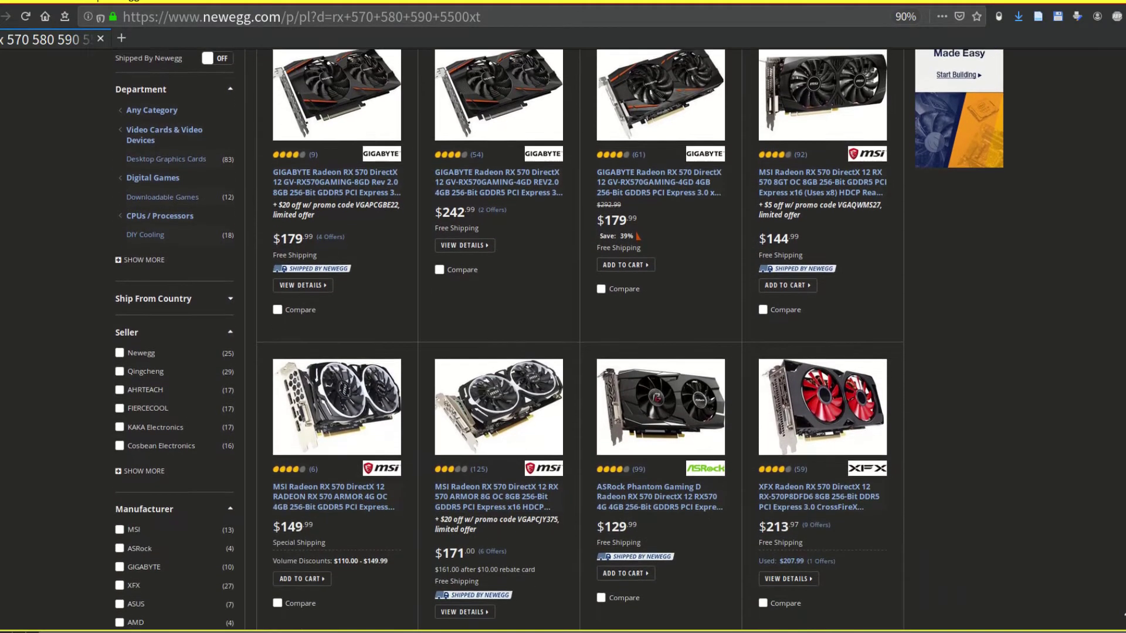
pyautogui.scroll(-1, 563, 340)
pyautogui.scroll(-4, 563, 340)
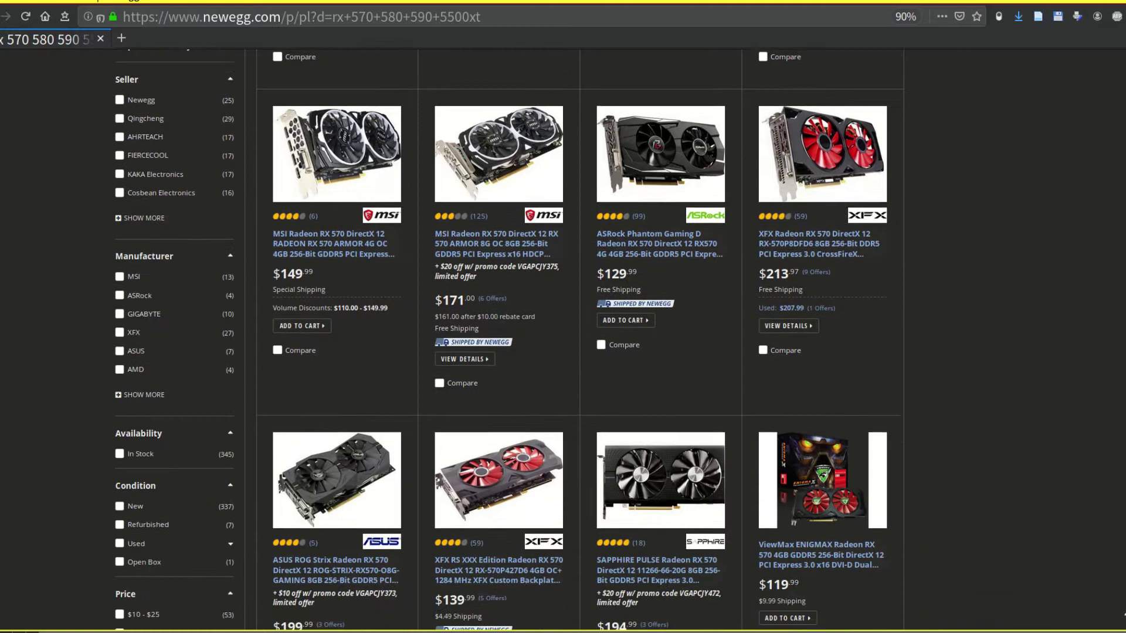
pyautogui.scroll(-4, 563, 340)
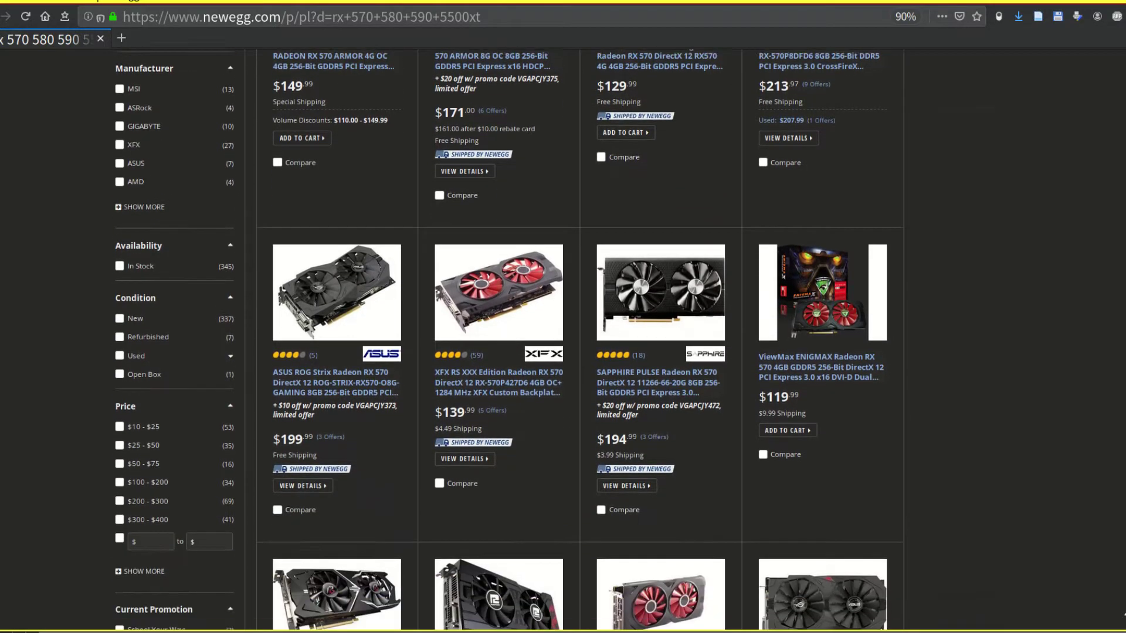
pyautogui.scroll(-5, 562, 340)
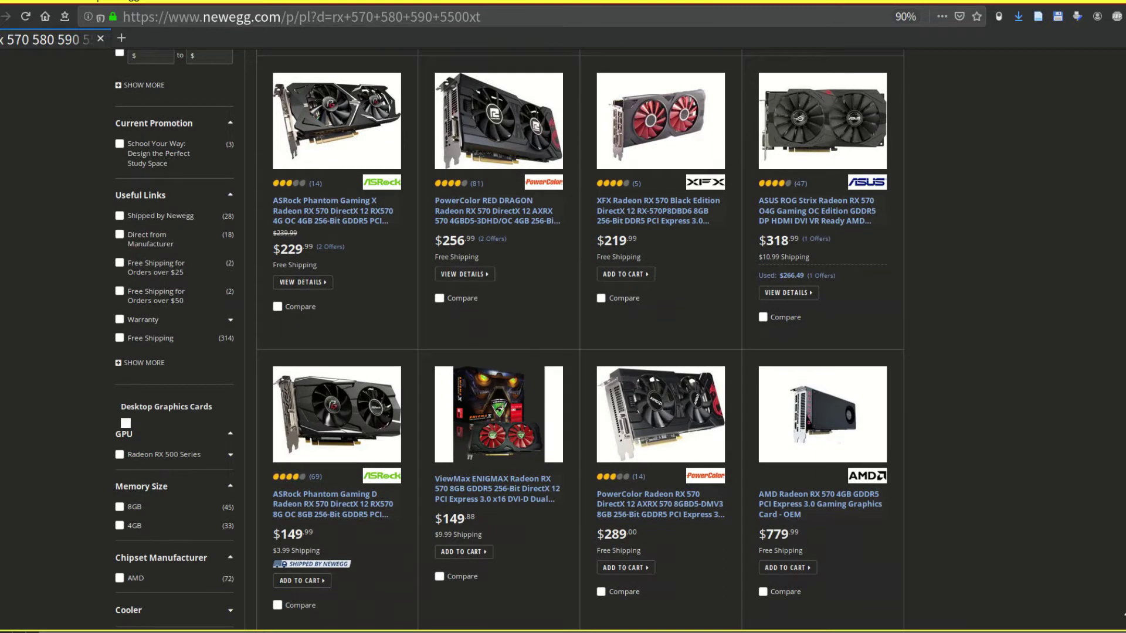
pyautogui.scroll(-4, 563, 340)
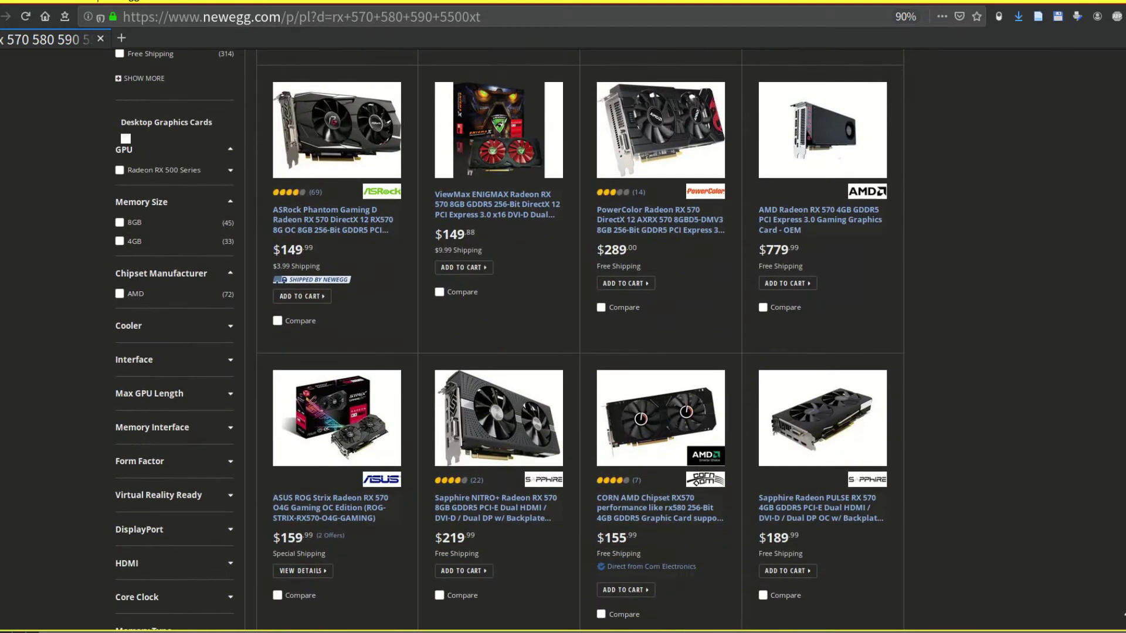
pyautogui.scroll(-4, 563, 340)
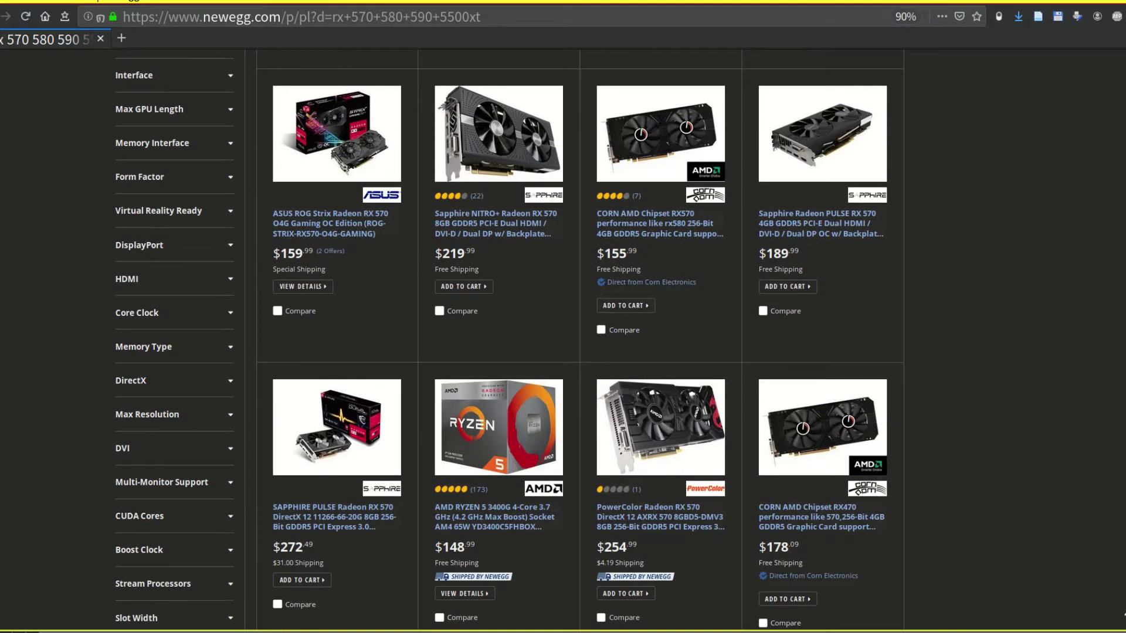
pyautogui.scroll(-5, 563, 340)
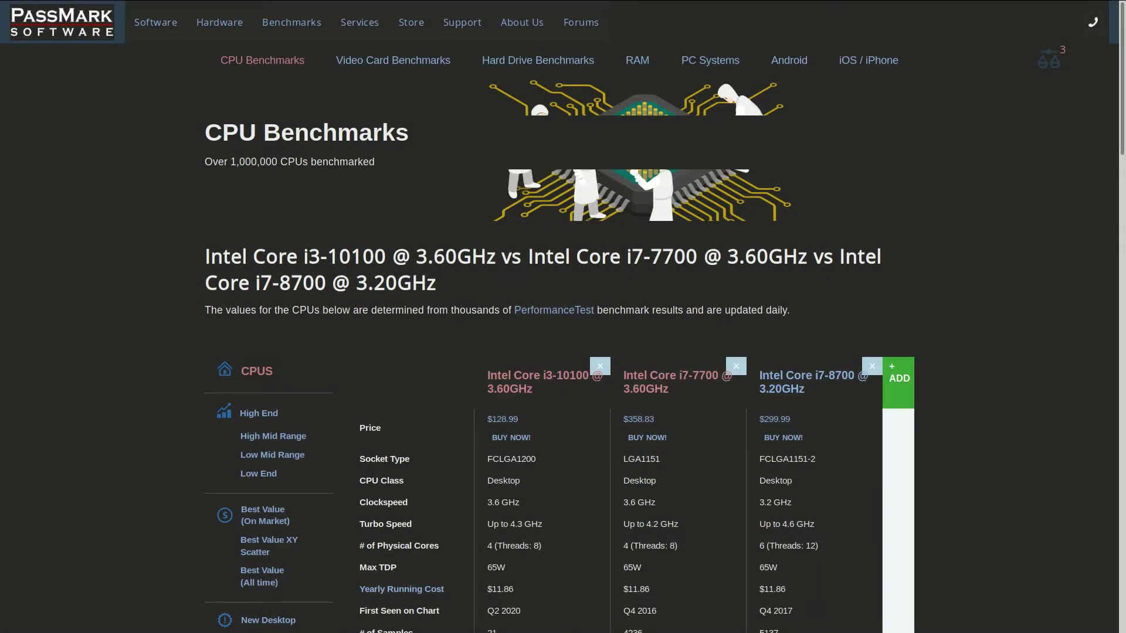
# Step: Scroll the PassMark i3-10100 vs i7-7700 vs i7-8700 comparison down to the benchmark table
pyautogui.scroll(-2, 559, 356)
pyautogui.scroll(-2, 560, 356)
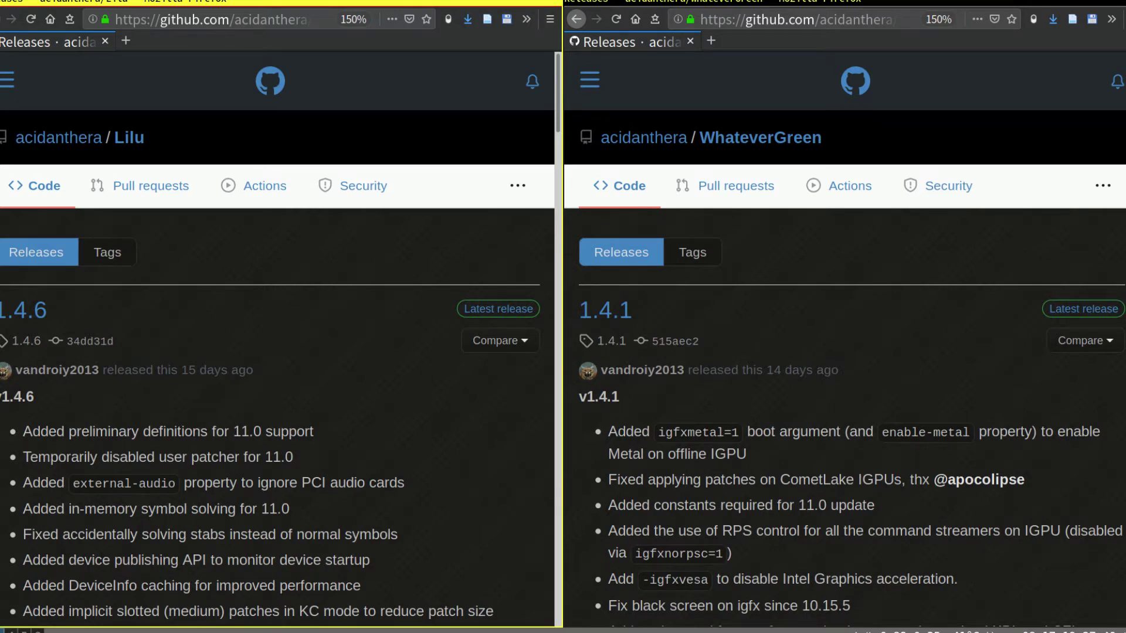
pyautogui.scroll(-10, 270, 340)
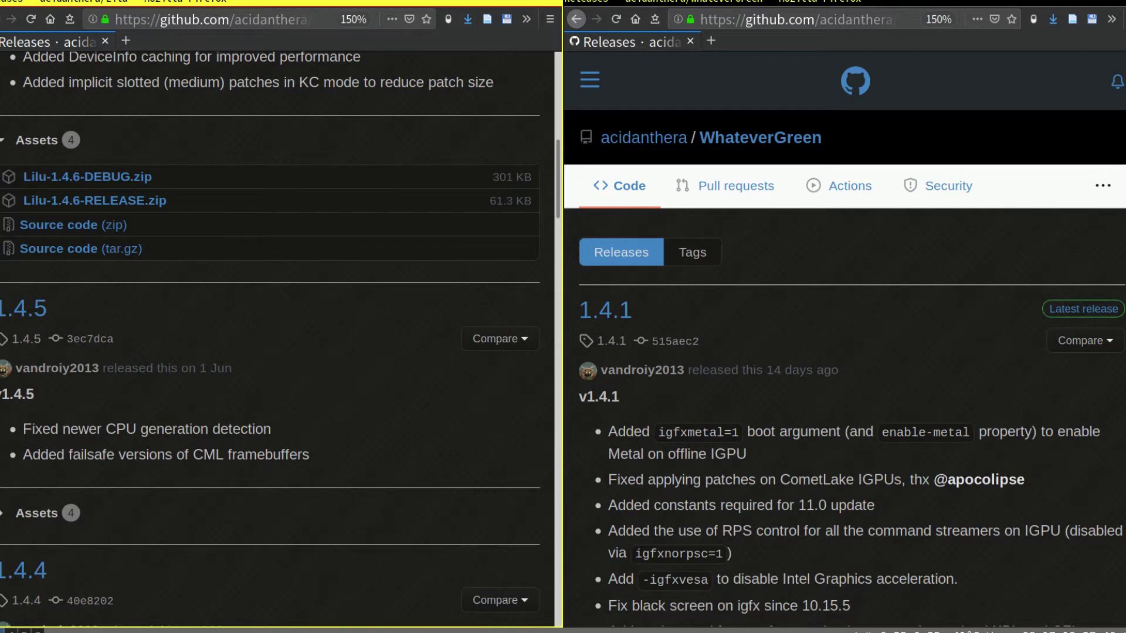
pyautogui.scroll(-10, 270, 340)
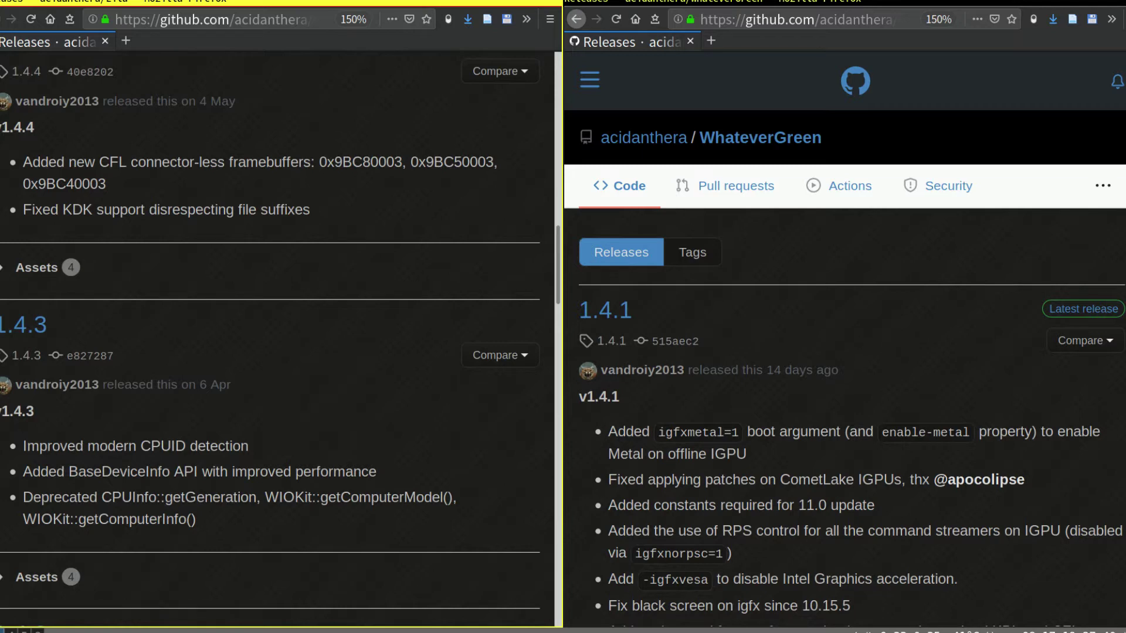
pyautogui.press('Home')
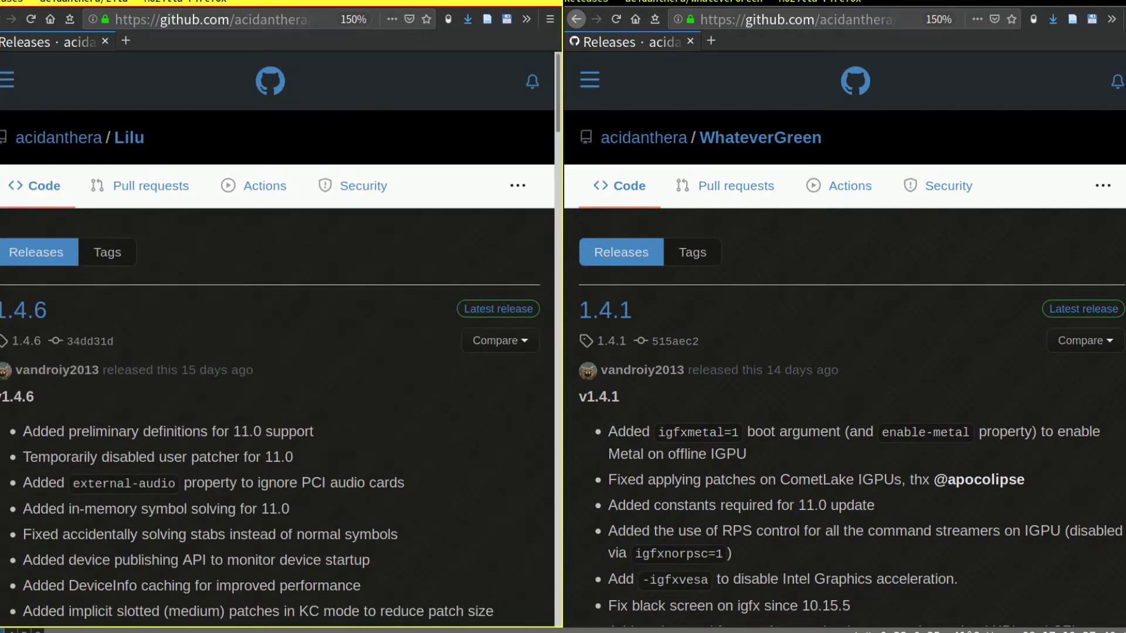
pyautogui.press('super+Right')
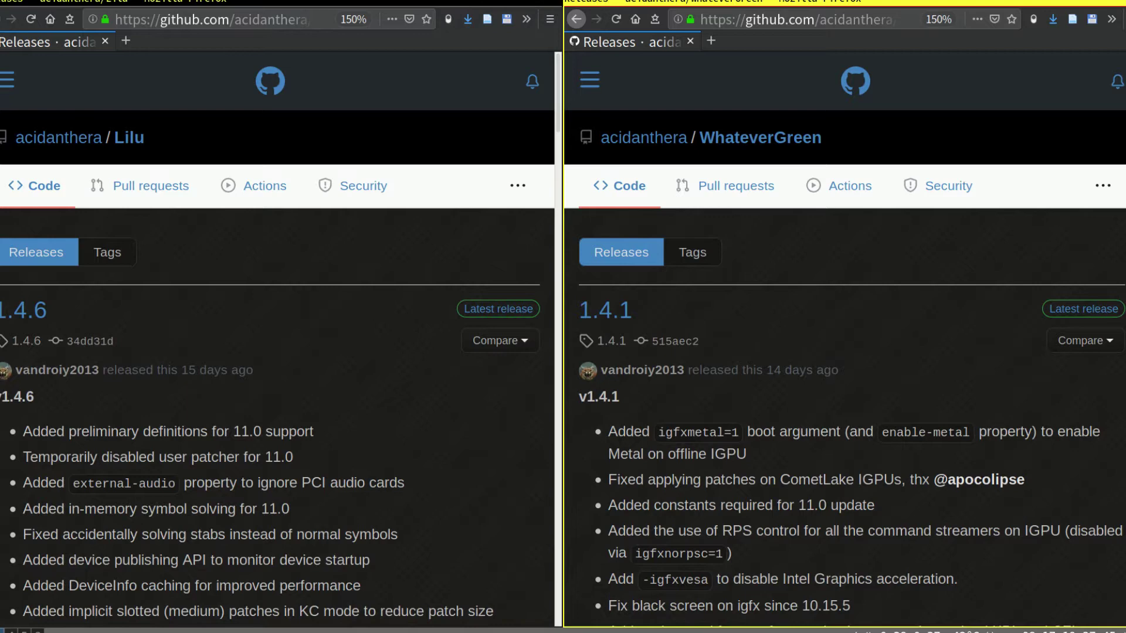
pyautogui.press('pagedown')
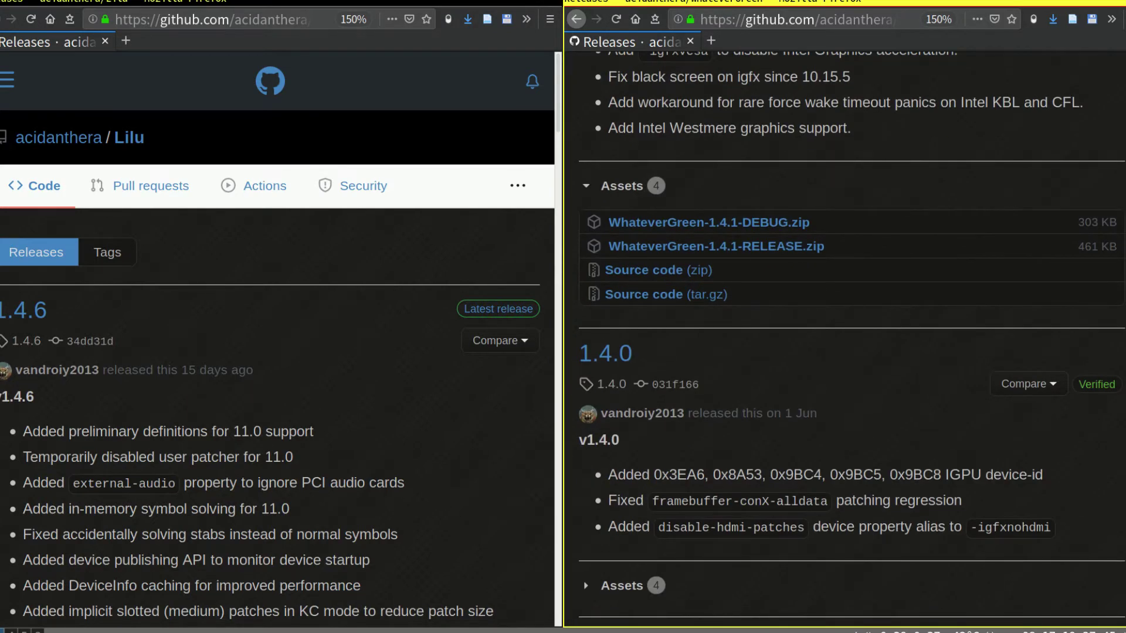
pyautogui.press('pagedown')
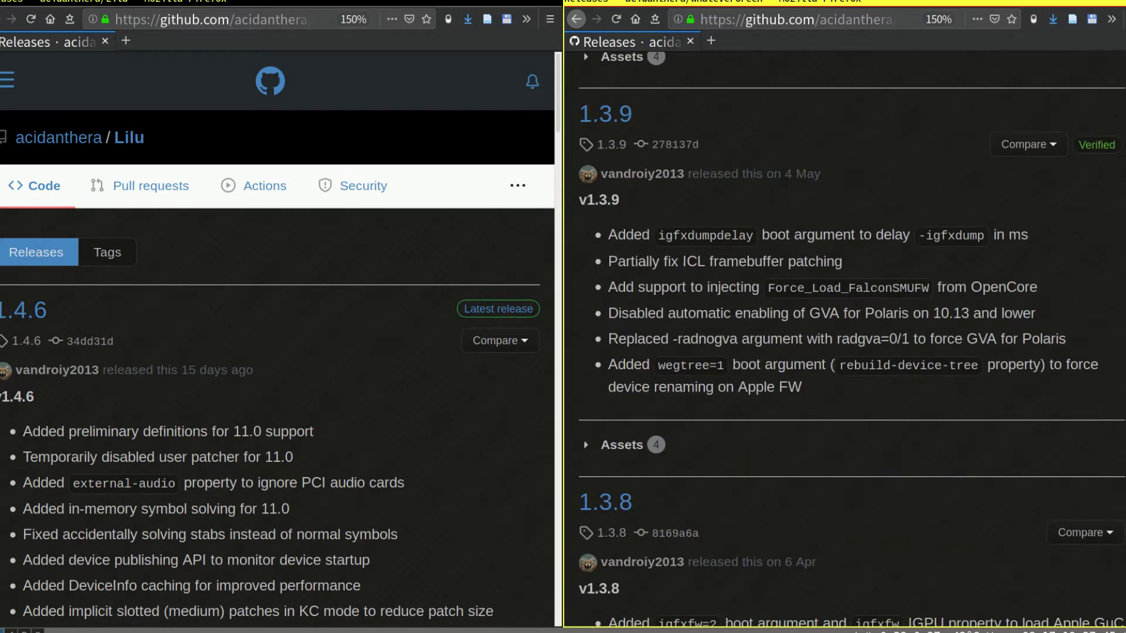
pyautogui.press('Home')
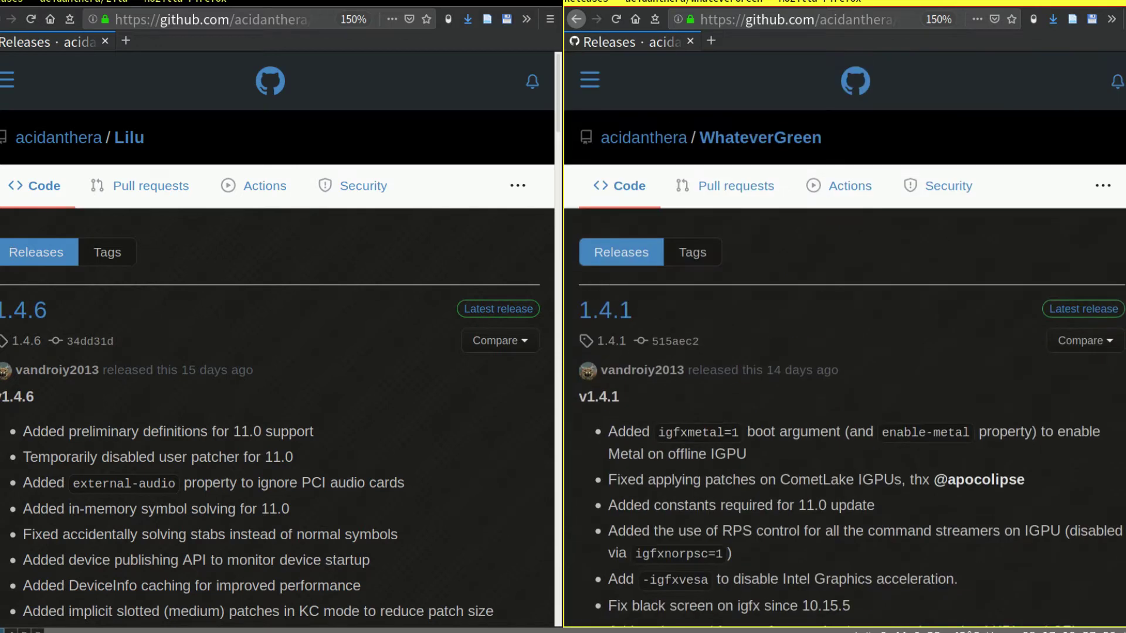
pyautogui.press('super+Left')
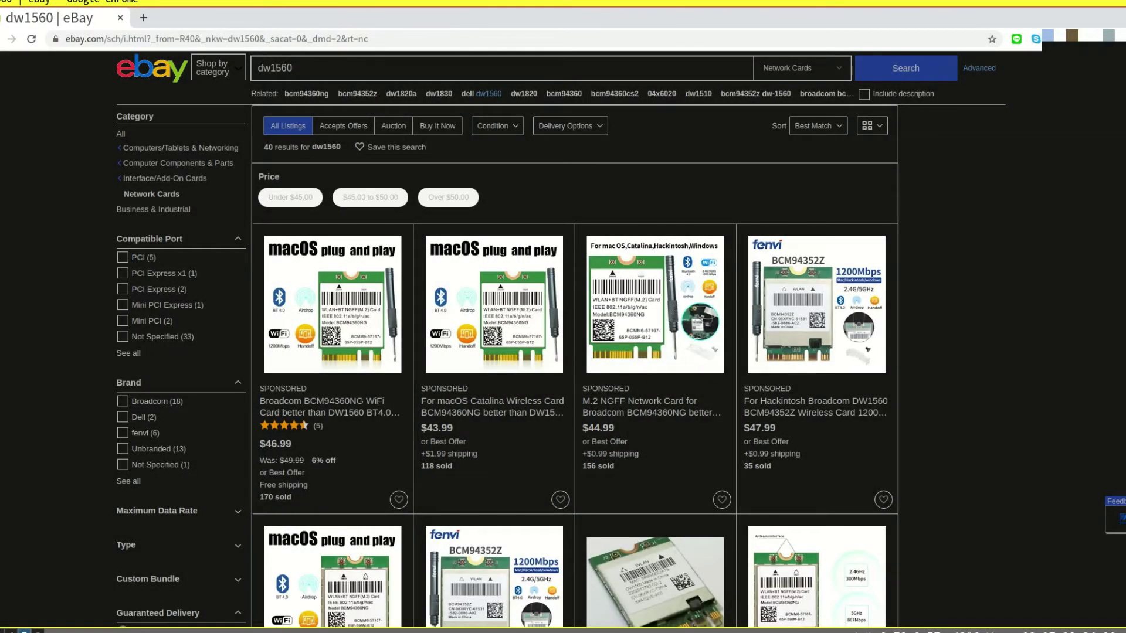
pyautogui.scroll(-2, 561, 340)
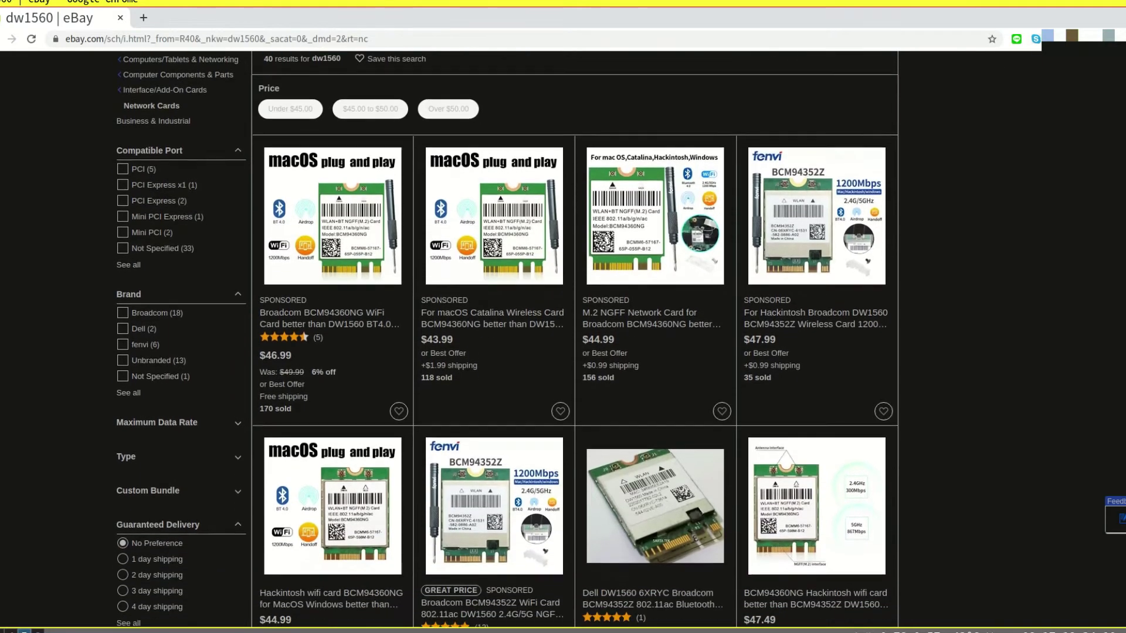
pyautogui.scroll(-2, 574, 340)
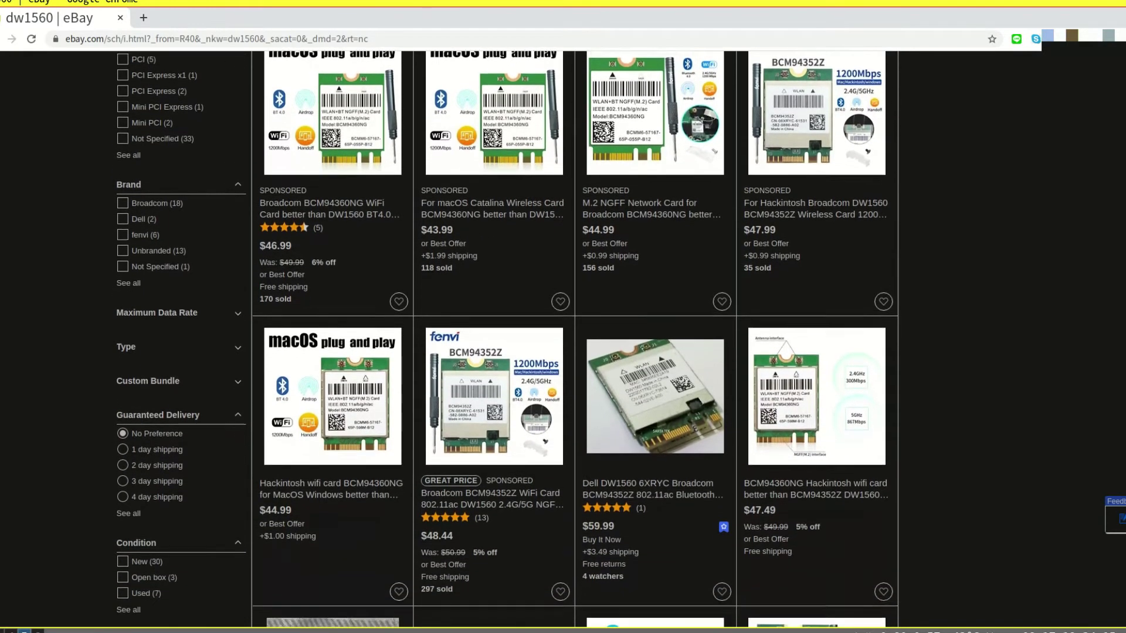
pyautogui.scroll(-2, 575, 340)
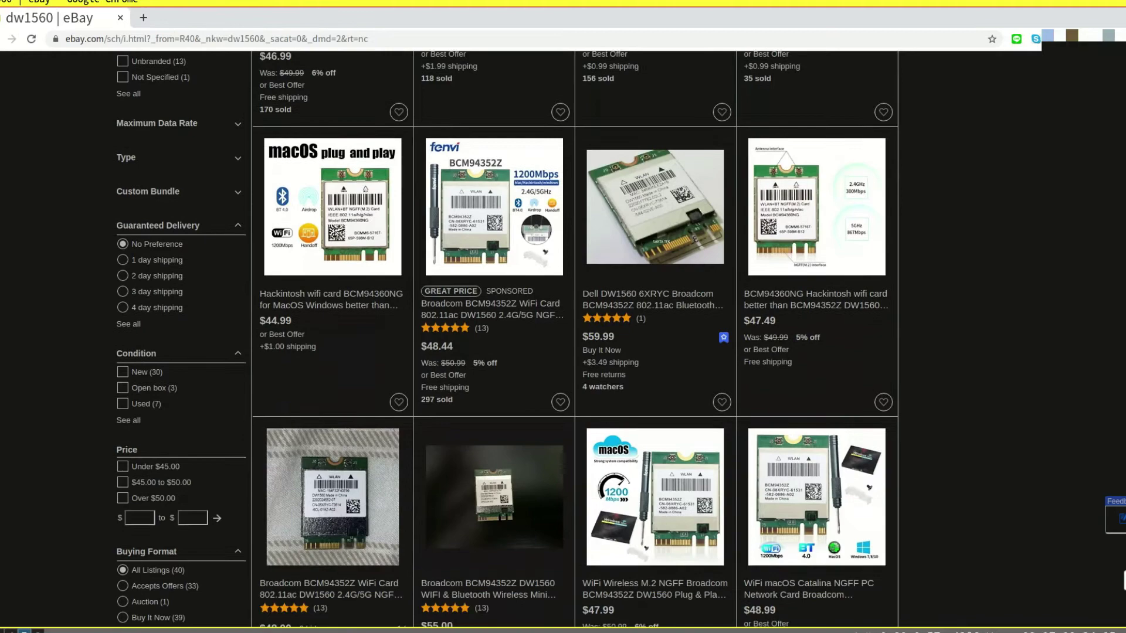
pyautogui.scroll(-1, 507, 340)
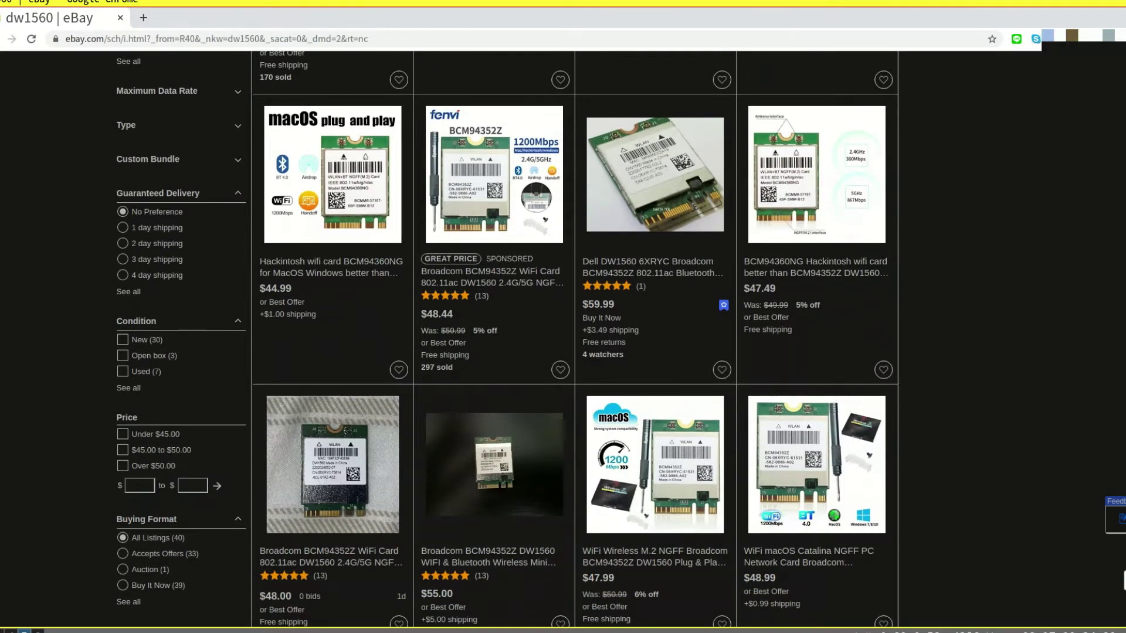
pyautogui.scroll(-3, 507, 340)
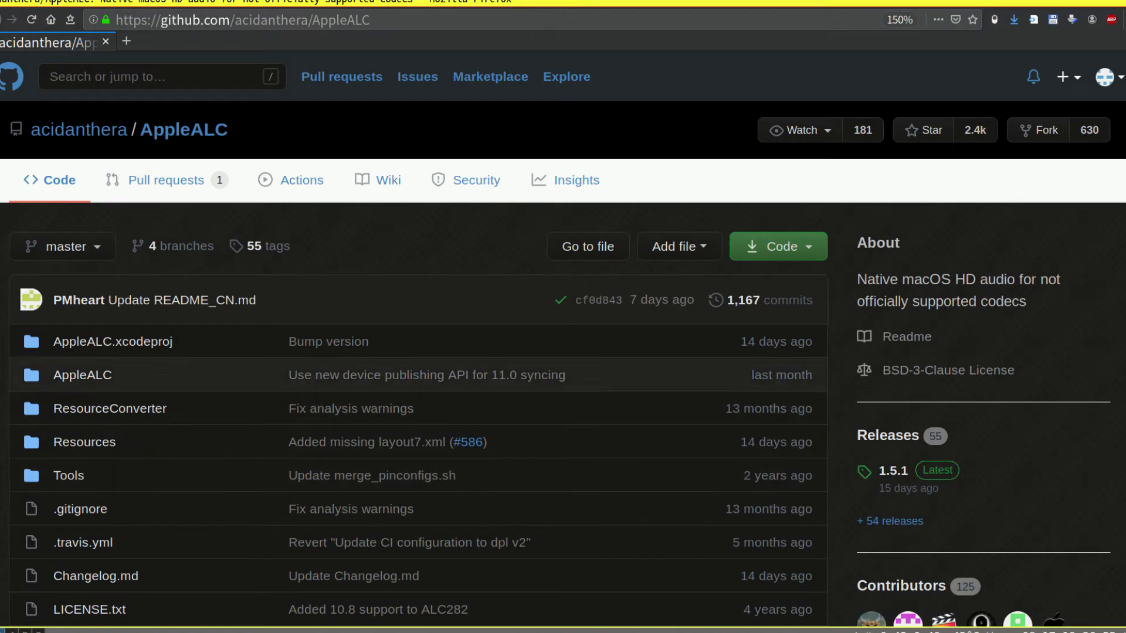
# Step: Open the Releases page from the acidanthera/AppleALC repository sidebar
pyautogui.scroll(-5, 786, 349)
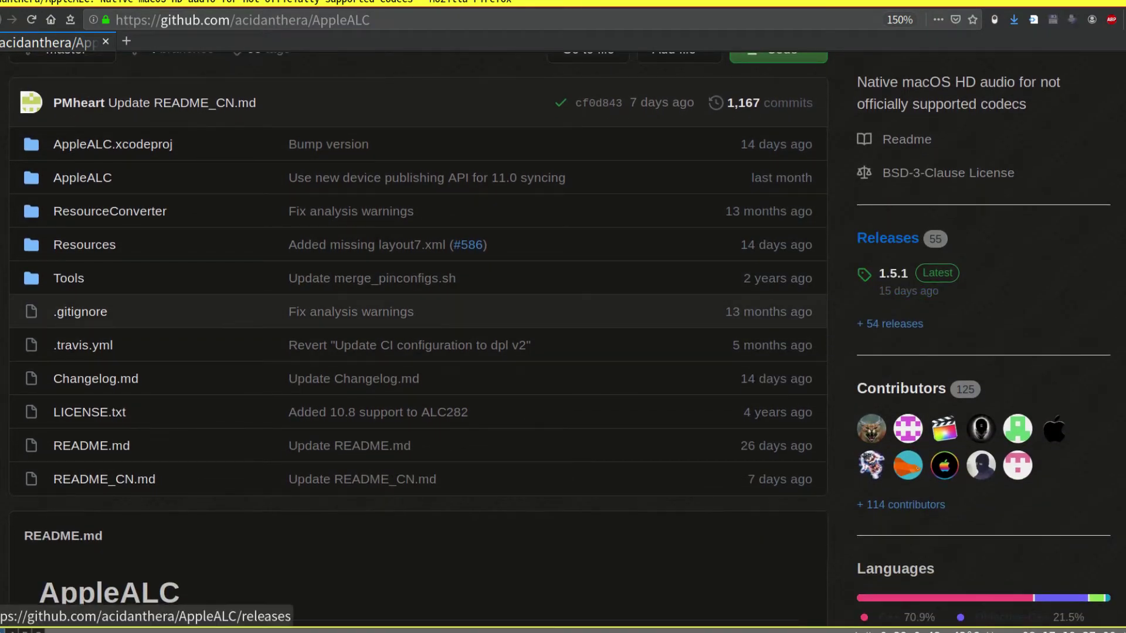
pyautogui.click(888, 238)
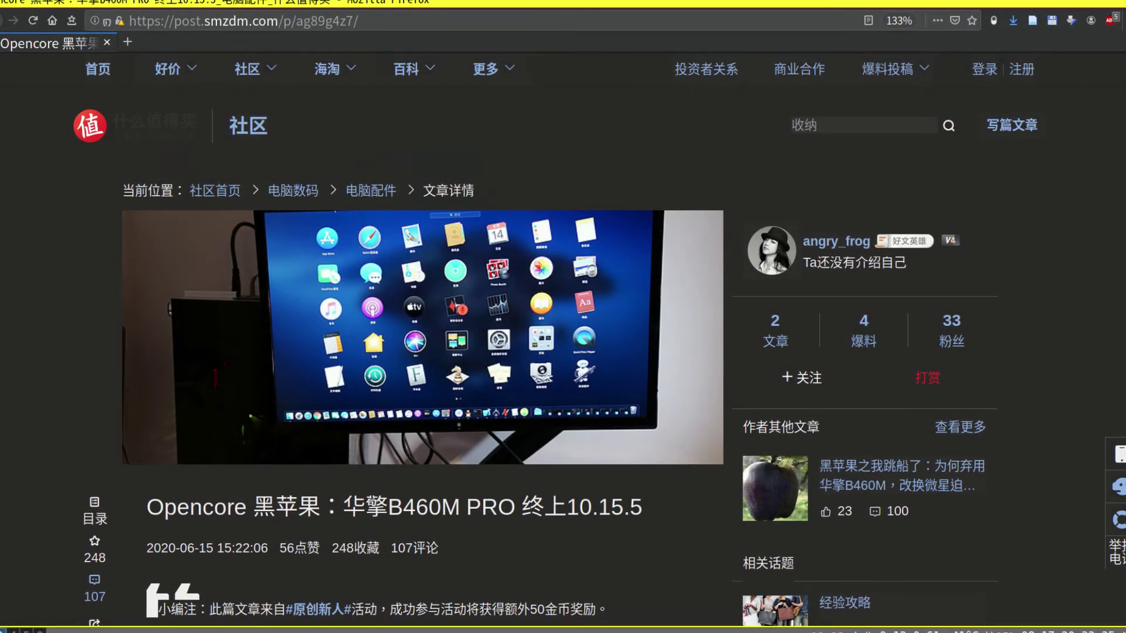
# Step: Scroll the B460M PRO article past the edit notes and parts list to the case photos
pyautogui.scroll(-15, 423, 352)
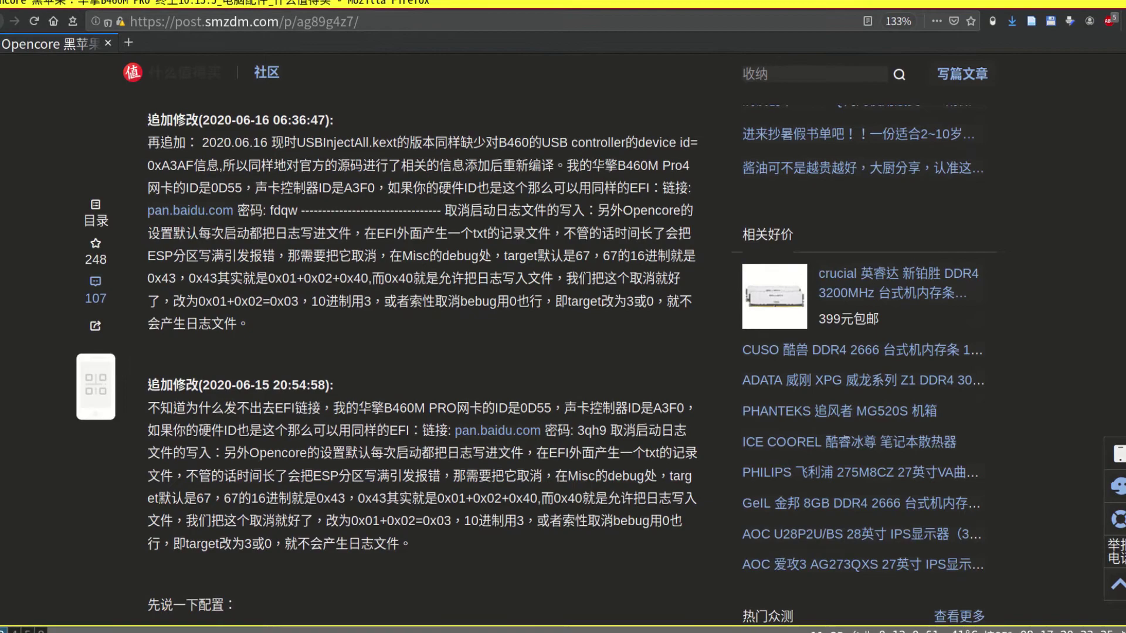
pyautogui.scroll(-7, 422, 352)
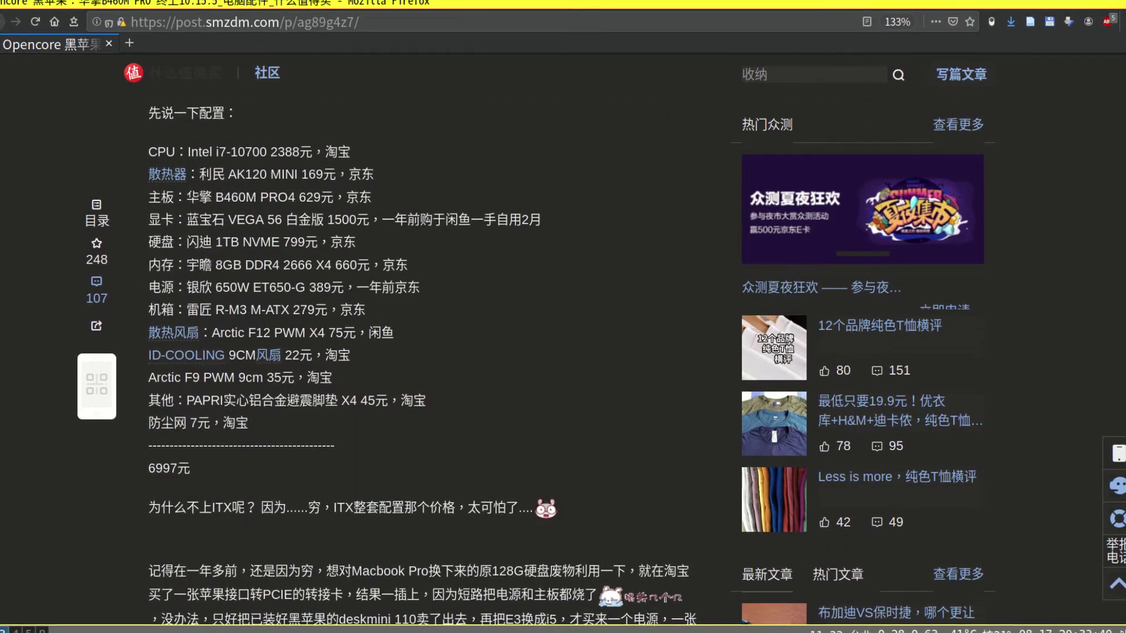
pyautogui.scroll(-10, 422, 351)
pyautogui.scroll(-10, 423, 352)
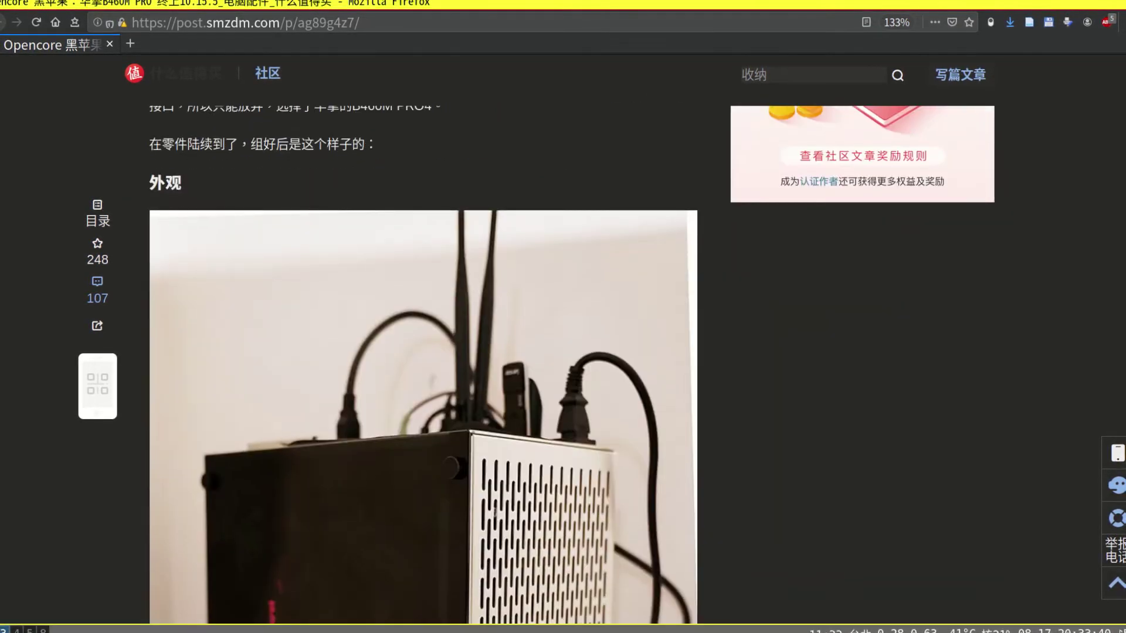
pyautogui.scroll(-10, 422, 352)
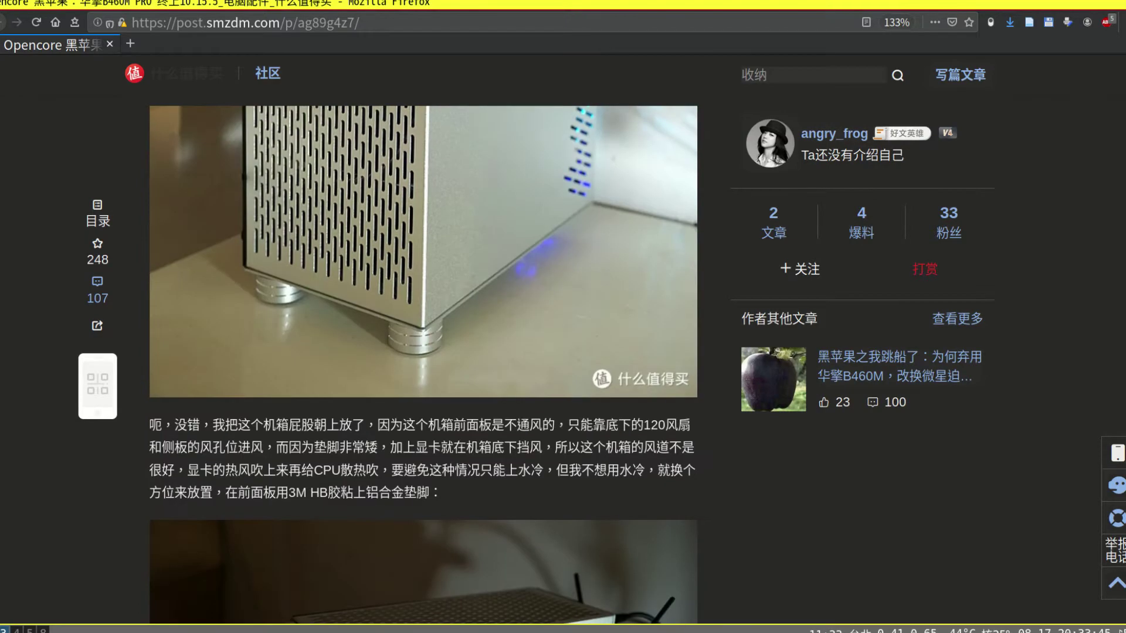
pyautogui.scroll(-10, 422, 352)
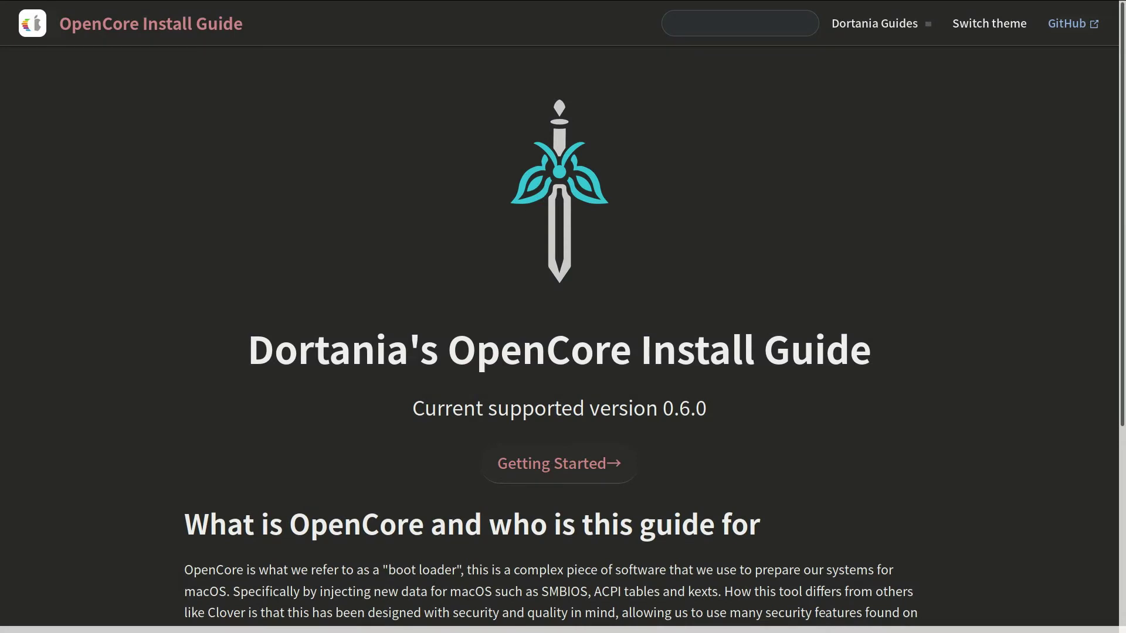
# Step: Go to Getting Started with OpenCore and scroll the sidebar down to the Configs section
pyautogui.scroll(-5, 563, 328)
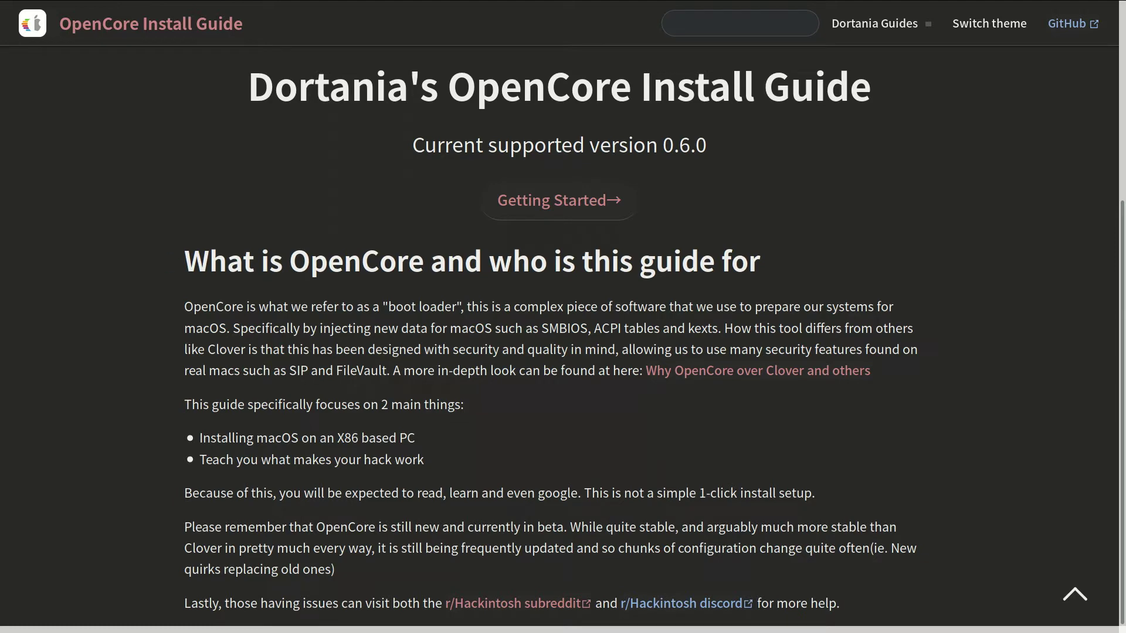
pyautogui.click(558, 200)
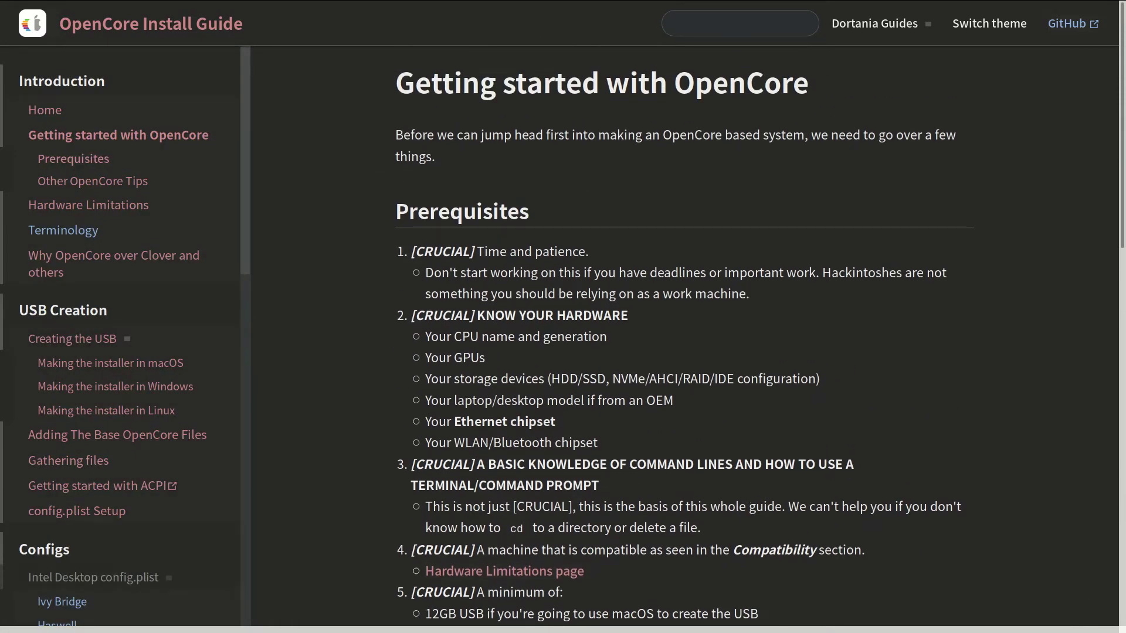
pyautogui.scroll(-4, 125, 336)
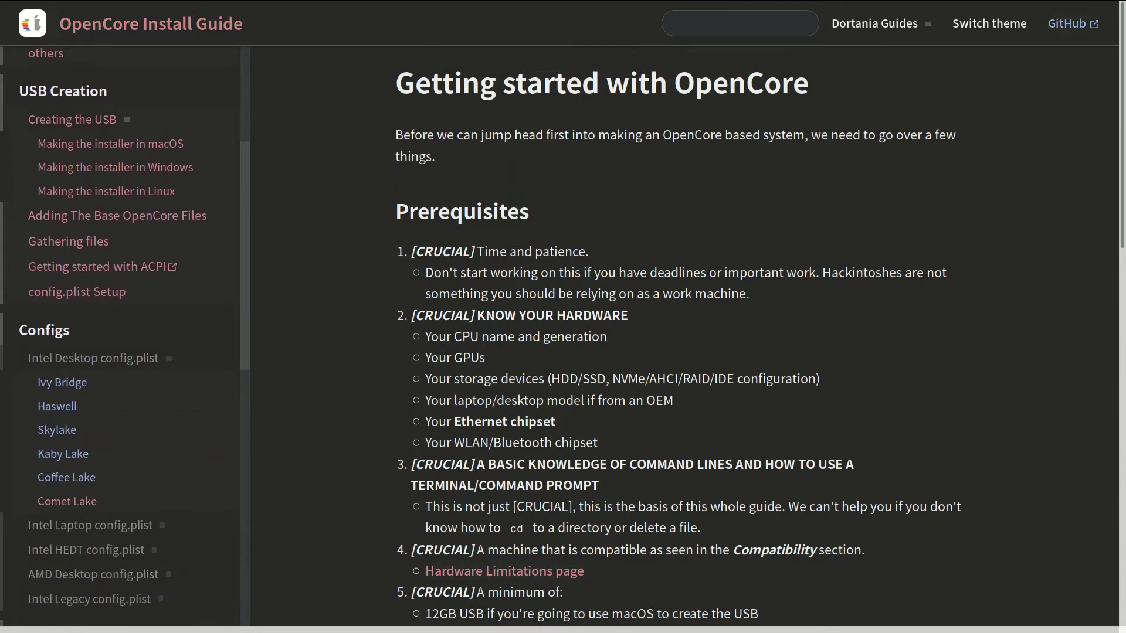
pyautogui.scroll(-1, 125, 335)
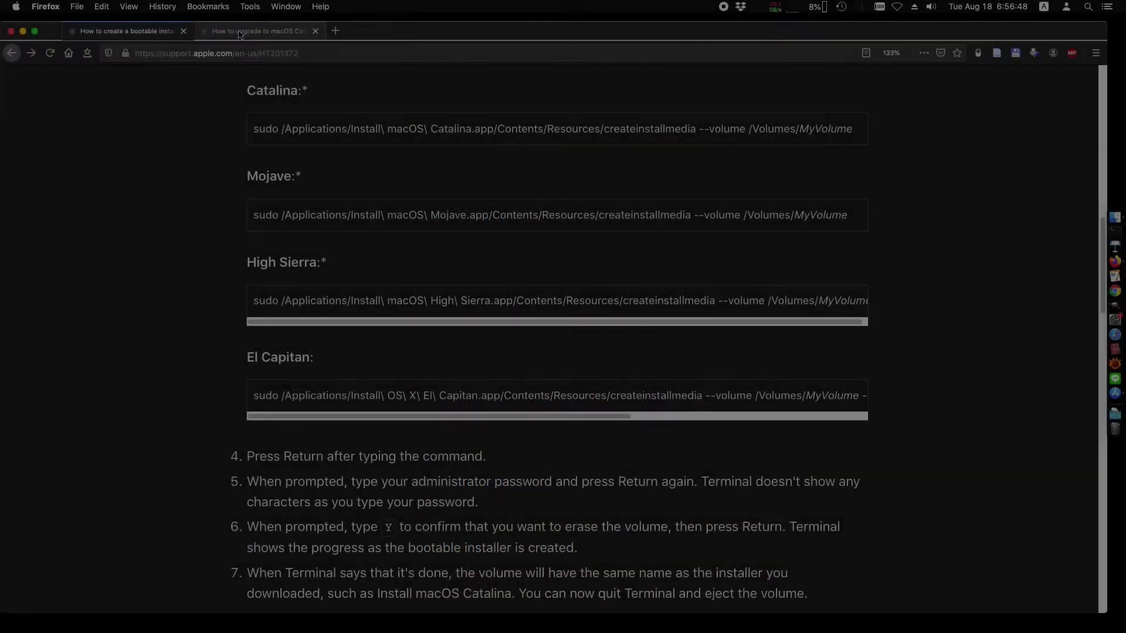
# Step: Read the Catalina article's requirements and backup steps, then follow the Get macOS Catalina link
pyautogui.click(239, 33)
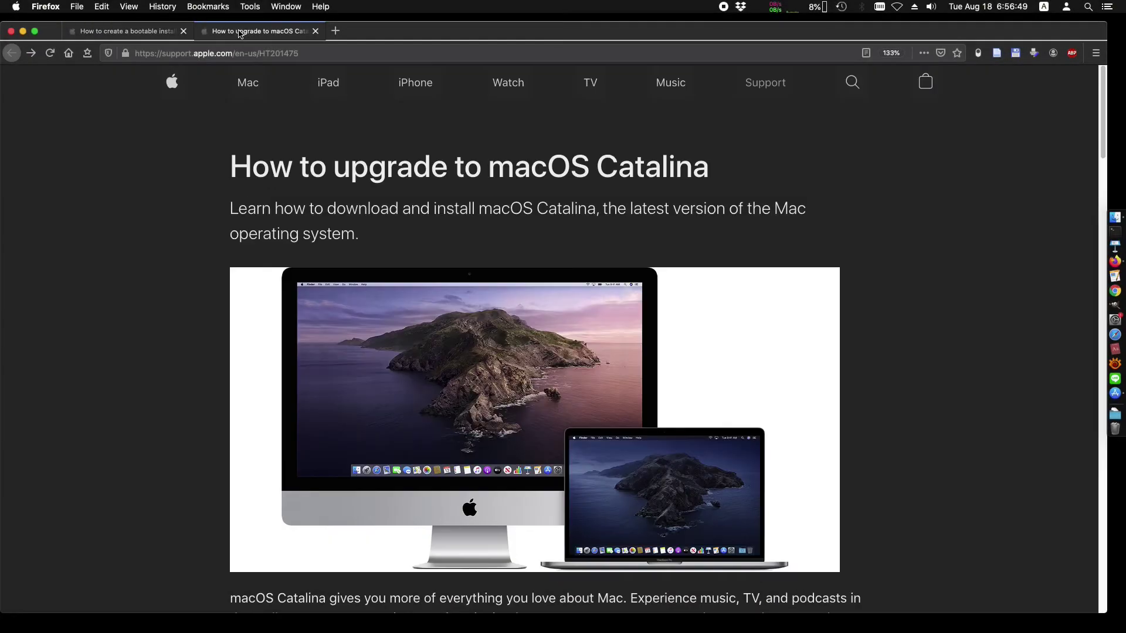
pyautogui.press('space')
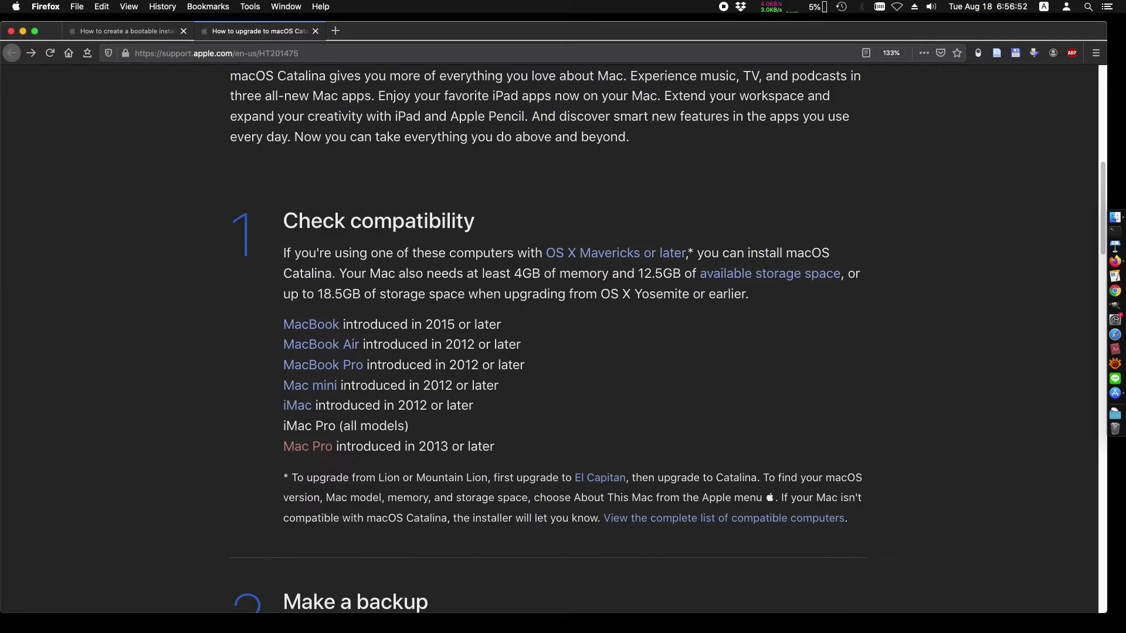
pyautogui.press('space')
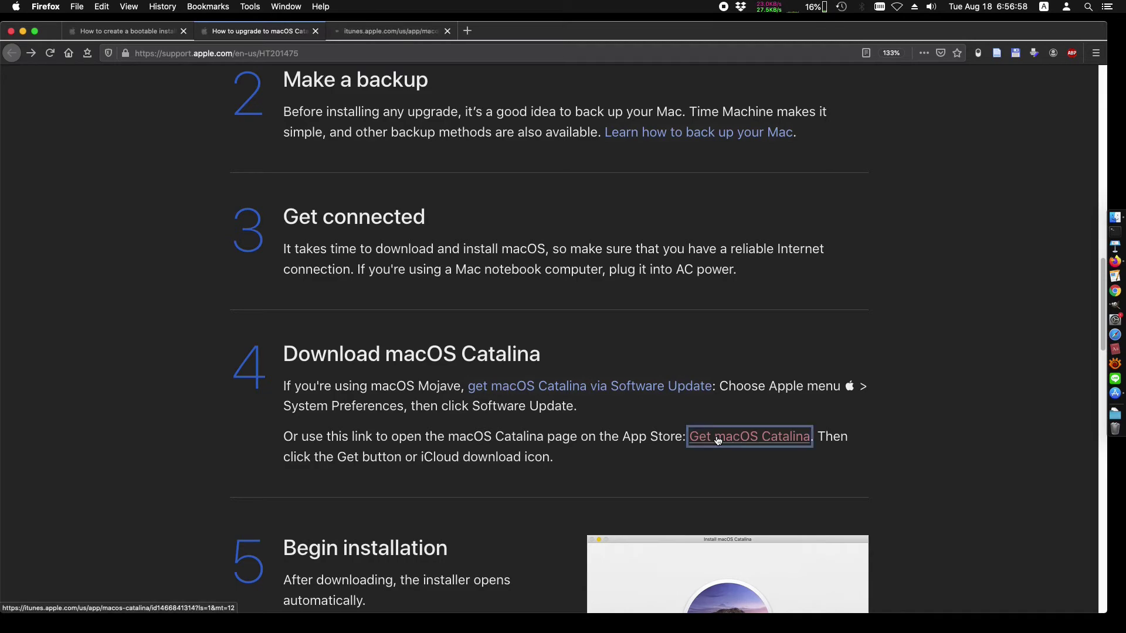
pyautogui.click(389, 31)
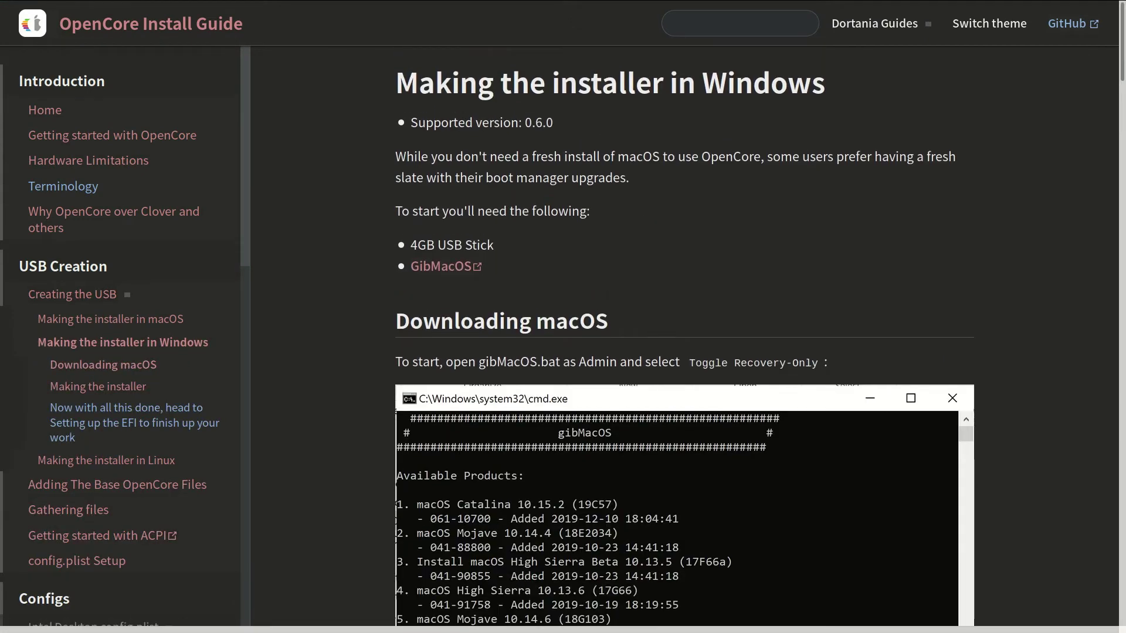
# Step: Scroll from the Windows installer page to config.plist Setup's 'Adding your SSDTs, Kexts and Firmware Drivers'
pyautogui.scroll(-4, 684, 341)
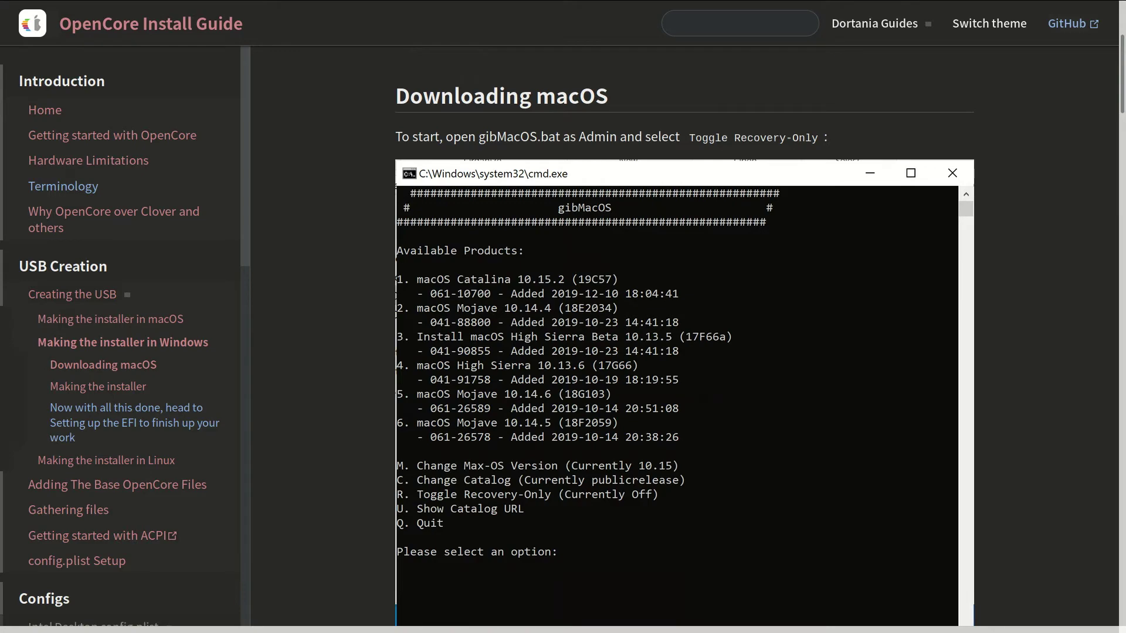
pyautogui.scroll(-14, 684, 336)
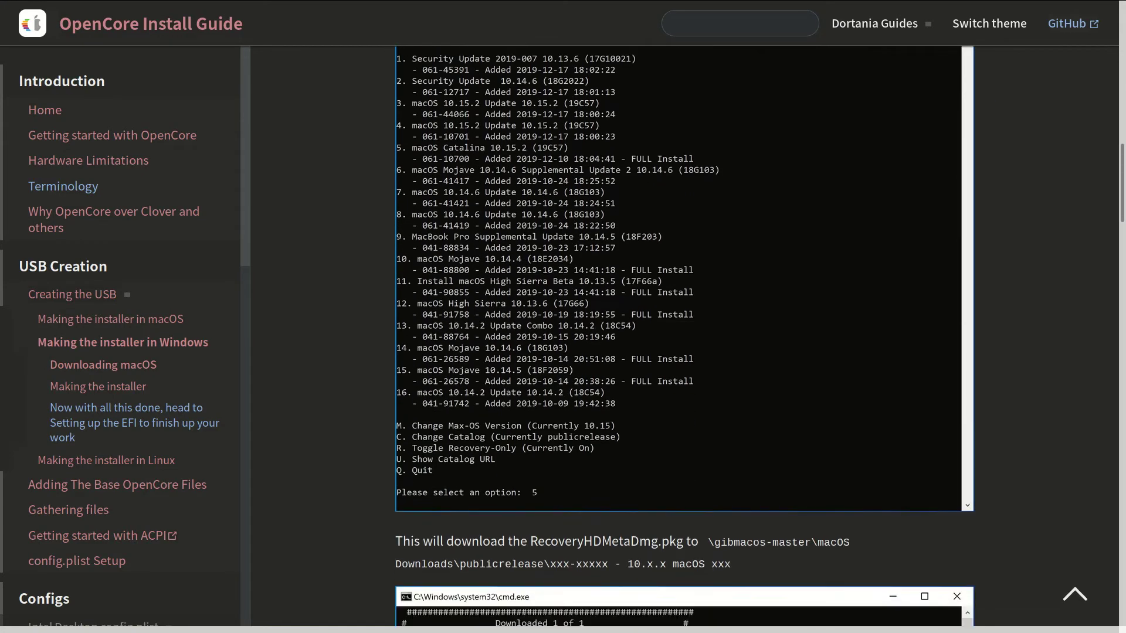
pyautogui.scroll(-6, 685, 336)
pyautogui.scroll(-2, 684, 336)
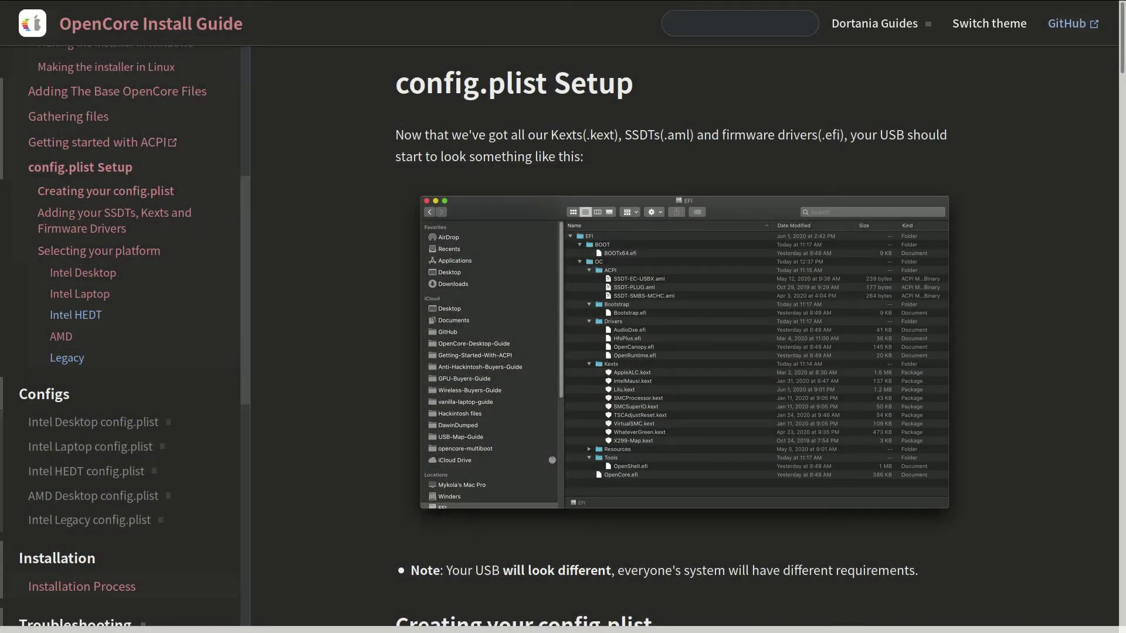
pyautogui.scroll(-9, 684, 336)
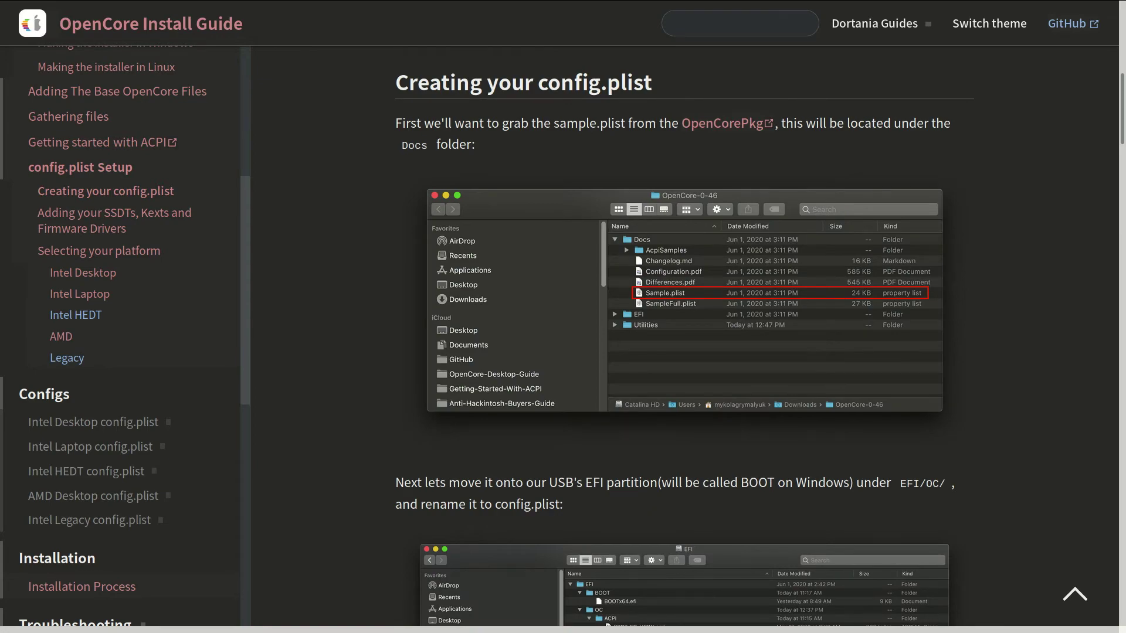
pyautogui.scroll(-9, 684, 336)
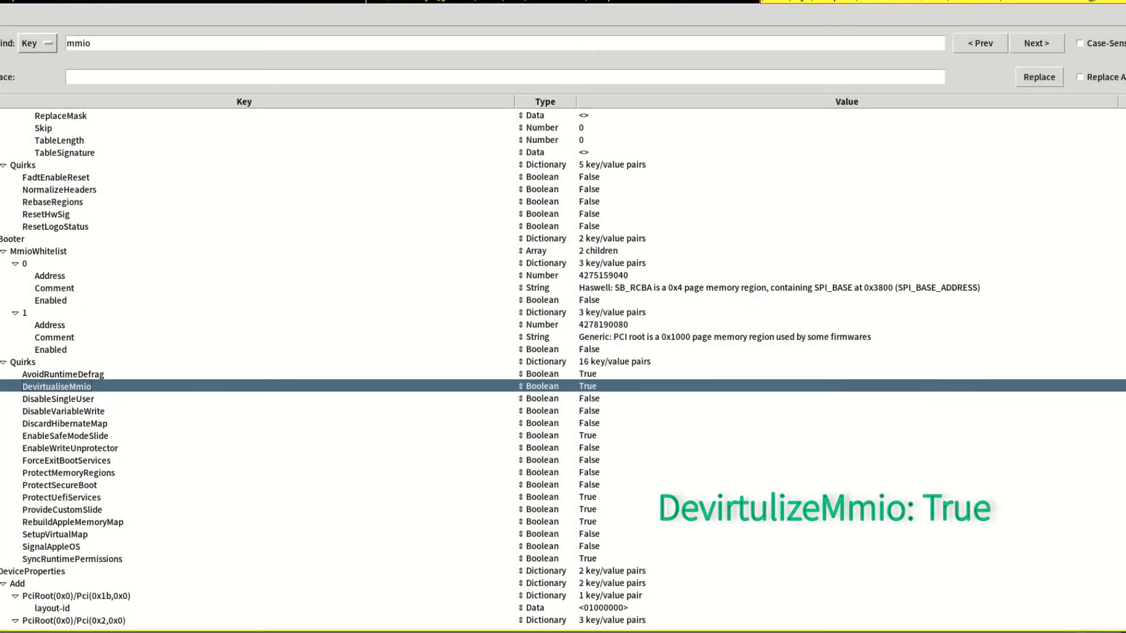
# Step: Check the Booter Quirks RebuildAppleMemoryMap (True) and SetupVirtualMap (False) values
pyautogui.click(73, 521)
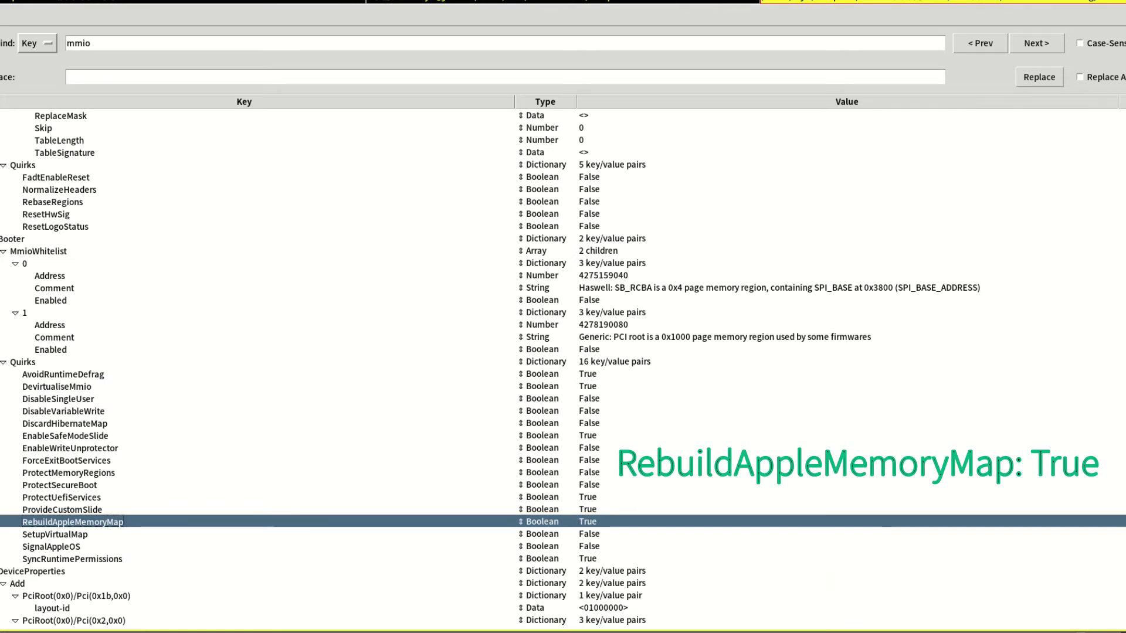
pyautogui.click(55, 534)
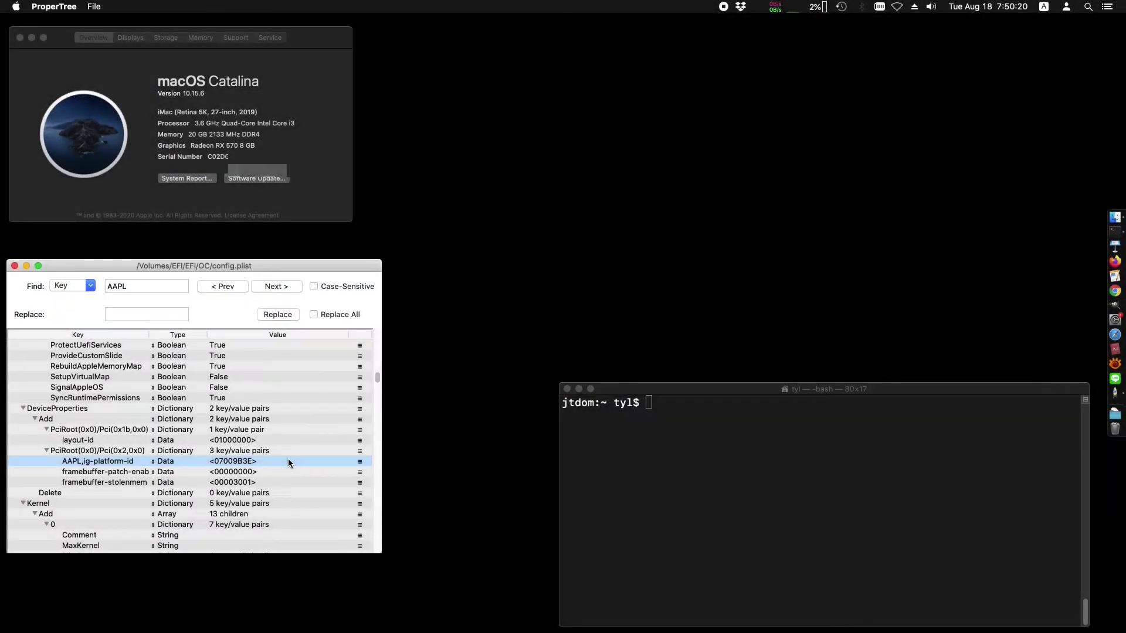
# Step: Run /Applications/Firefox.app/Contents/MacOS/firefox-bin in Terminal and close the Safe Mode prompt
pyautogui.click(732, 578)
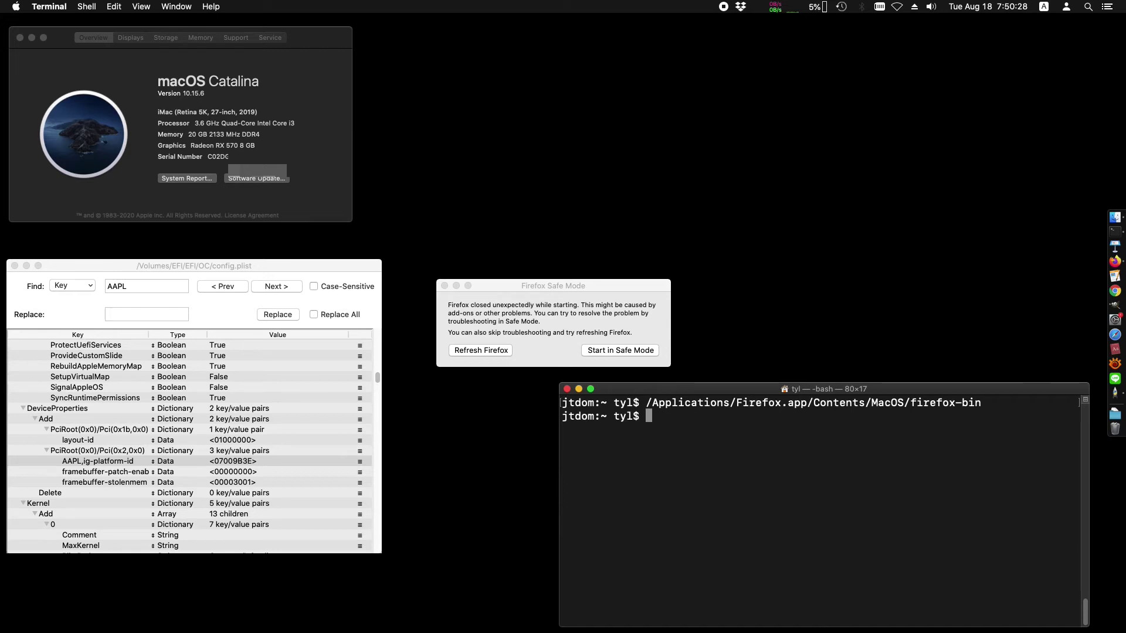
pyautogui.click(445, 286)
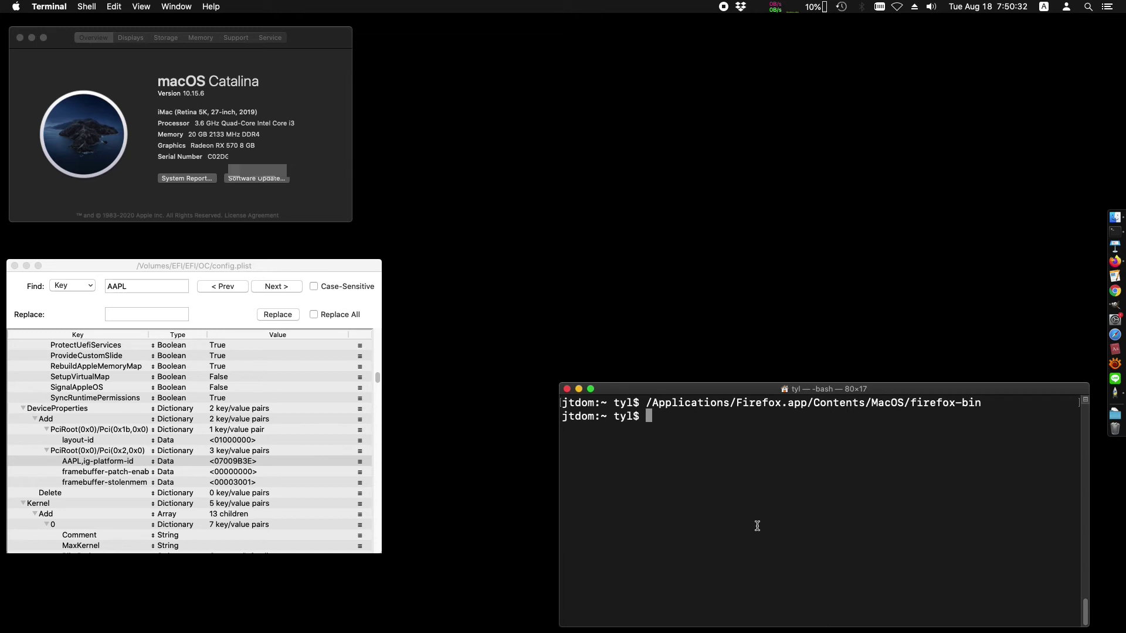